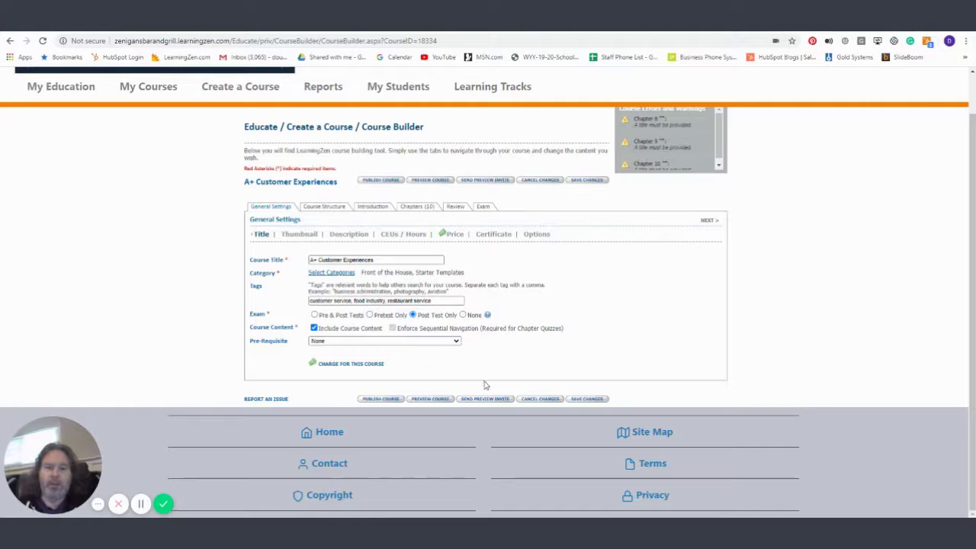
Step: Go back from the A+ Customer Experiences course builder to the My Courses list
scroll(971, 106, "up", 1)
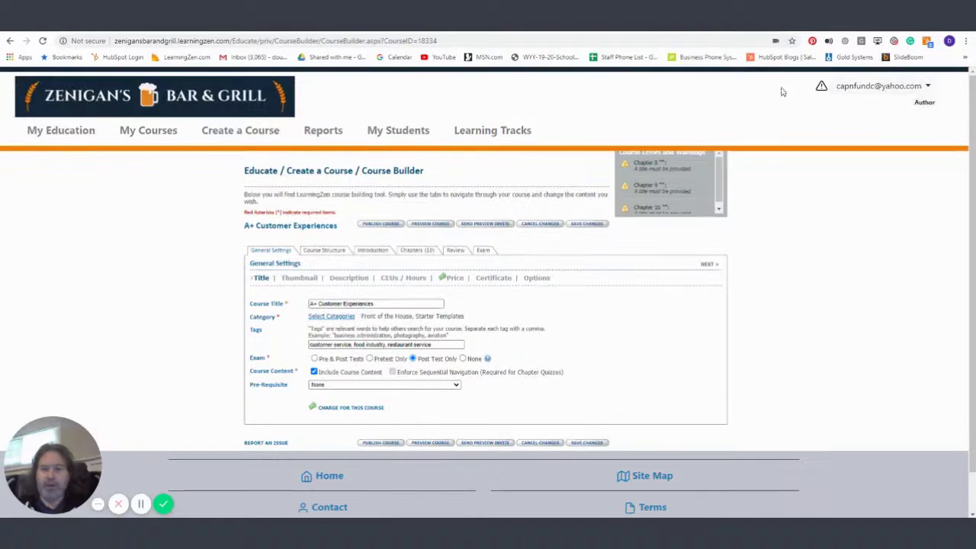
left_click(10, 41)
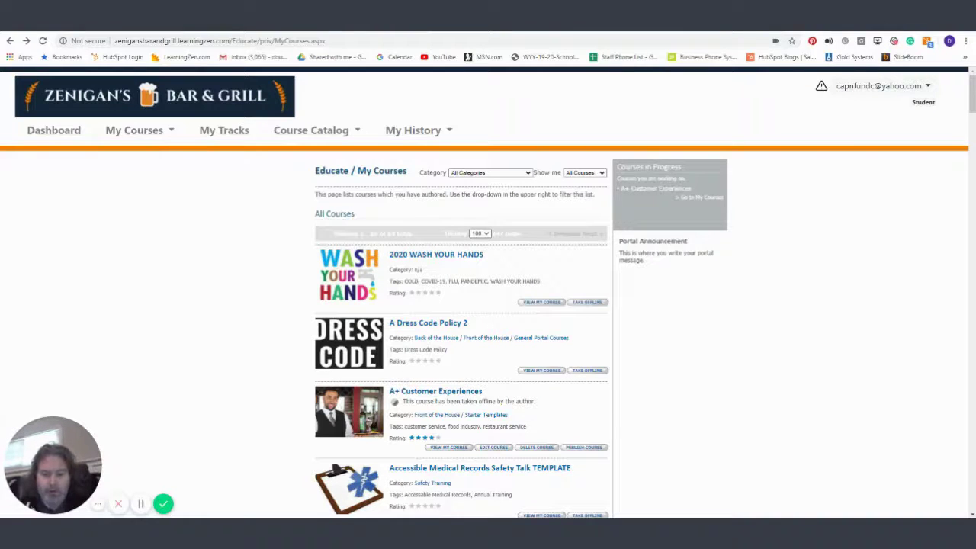
Step: In the logo presentation, add a new blank fourth slide after the existing three
left_click(504, 495)
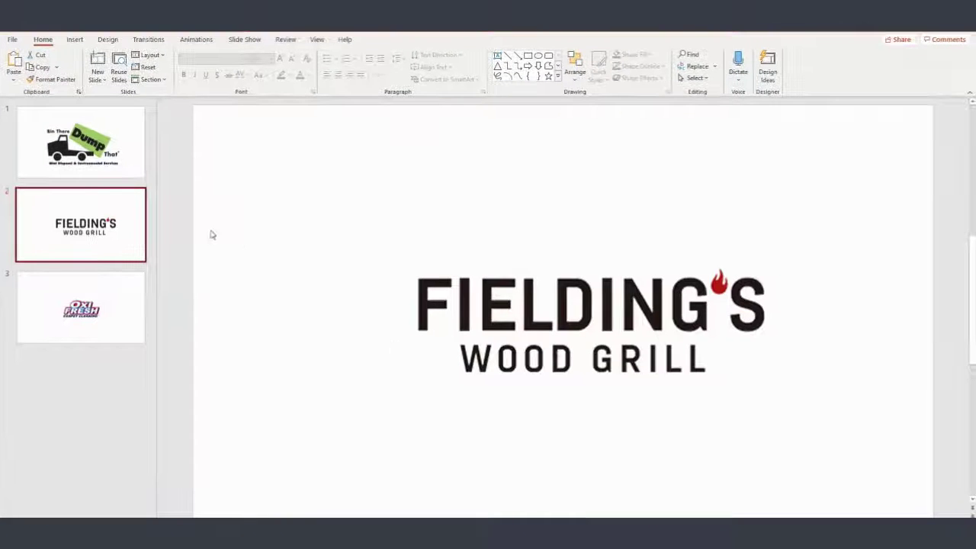
key("Up")
key("Down")
key("Down")
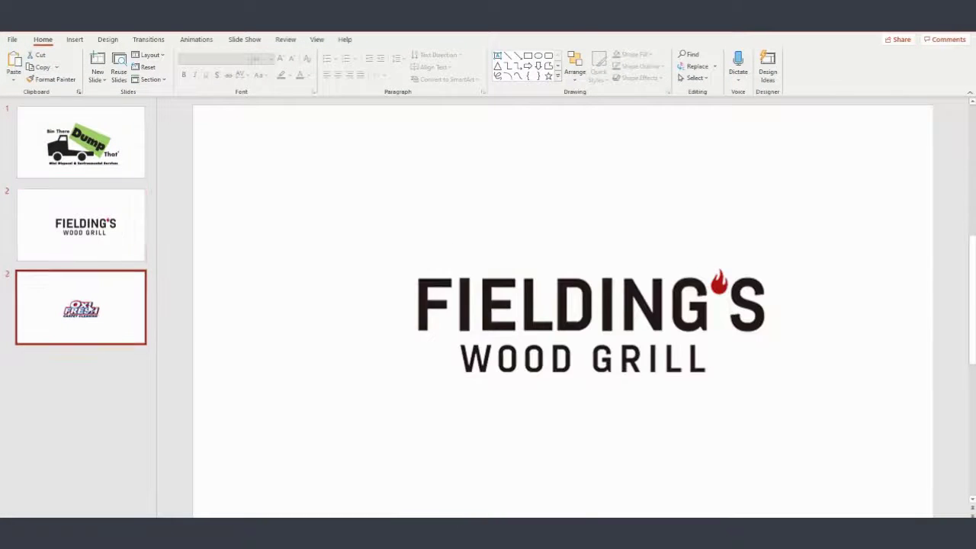
left_click(94, 351)
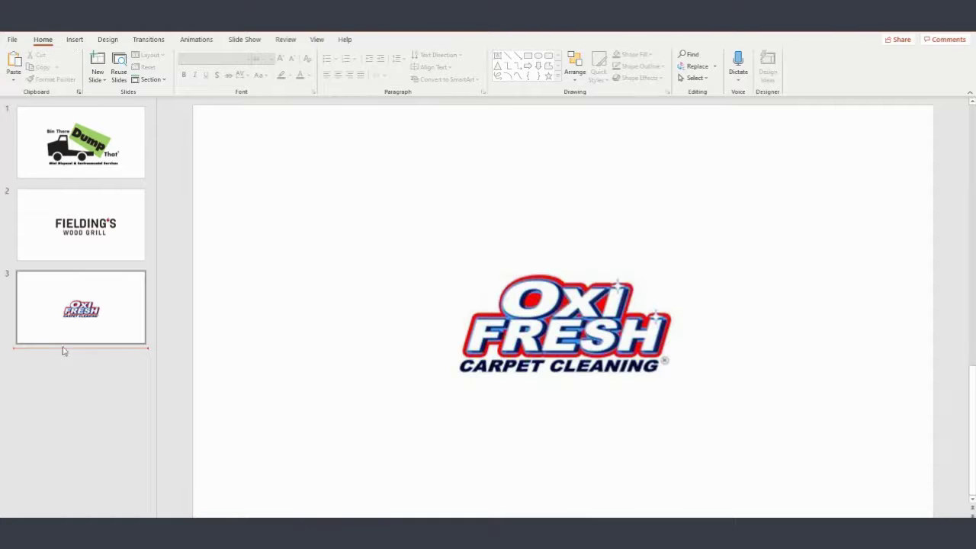
right_click(68, 370)
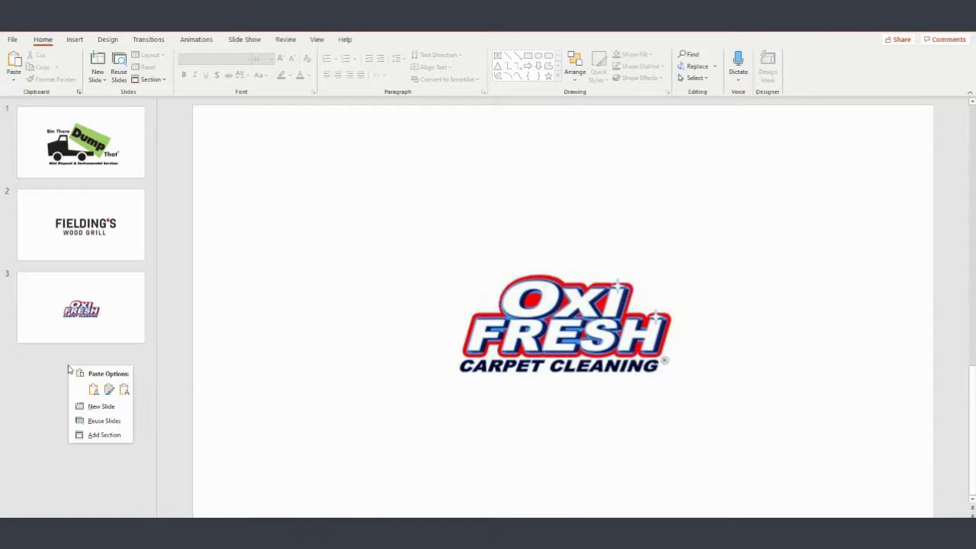
left_click(98, 408)
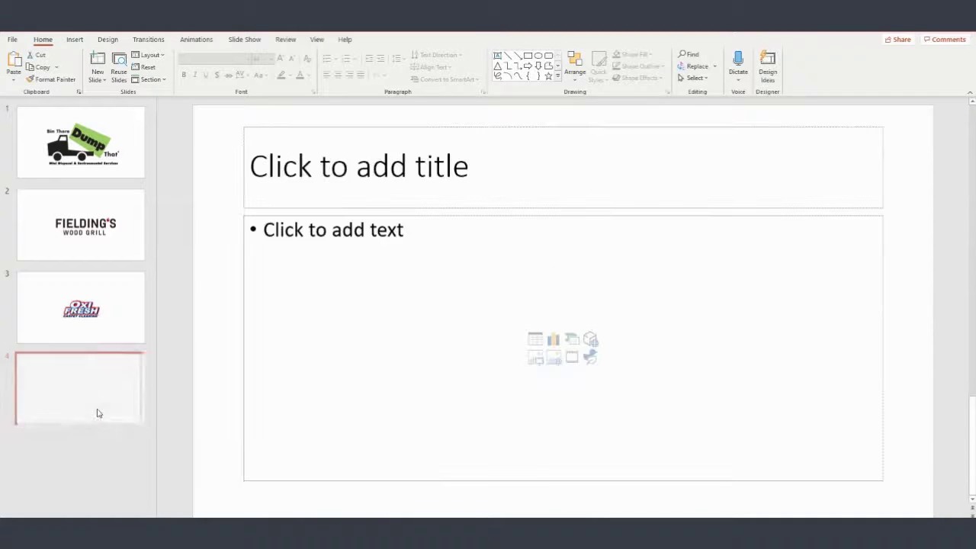
Step: Insert the B&I Contractors logo from this device onto slide 4, enlarged and placed under the title
left_click(74, 41)
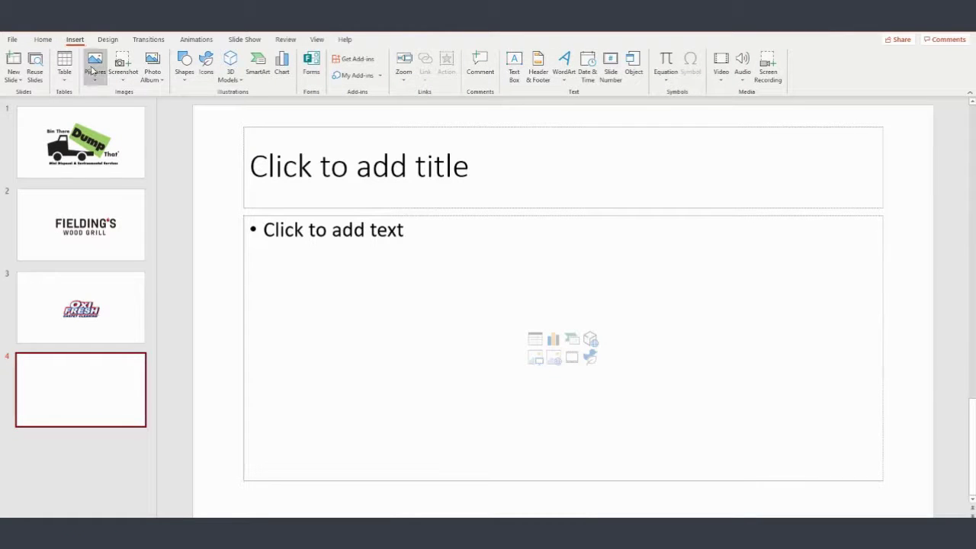
left_click(95, 68)
left_click(121, 110)
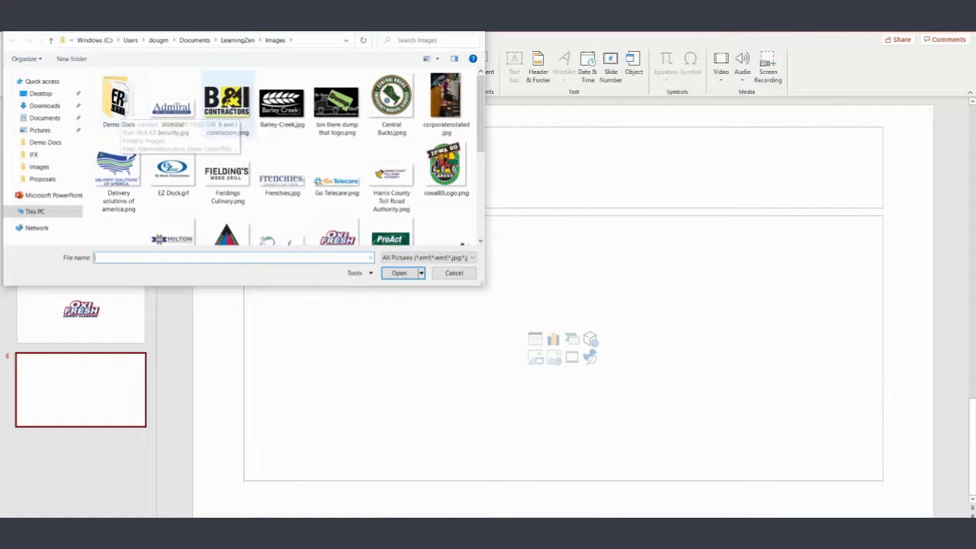
left_click(226, 103)
left_click(400, 274)
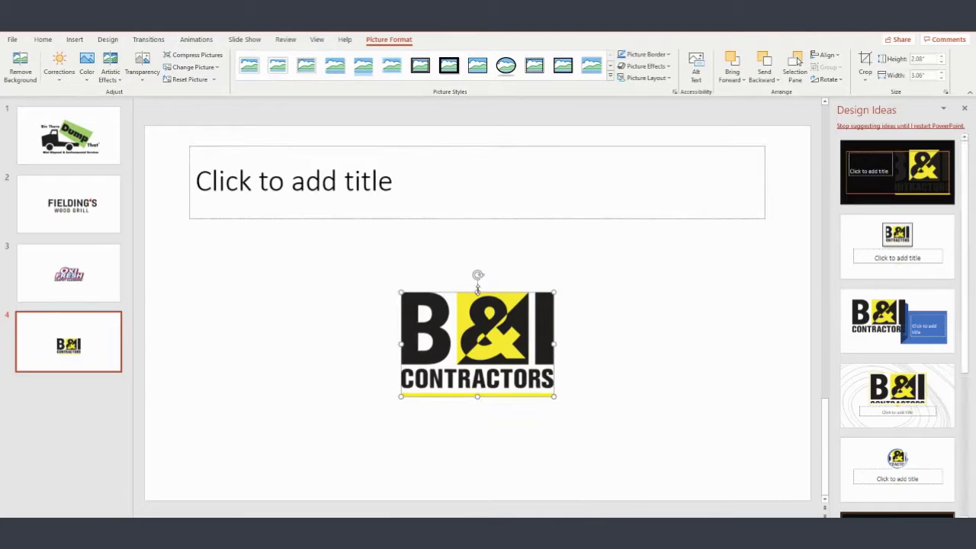
left_click_drag(554, 292, 661, 259)
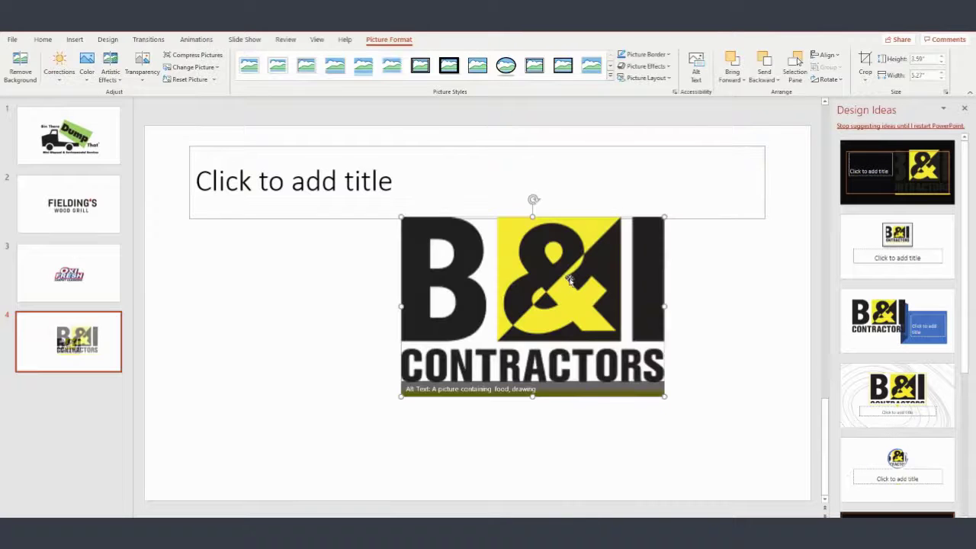
left_click_drag(565, 267, 479, 284)
left_click(50, 414)
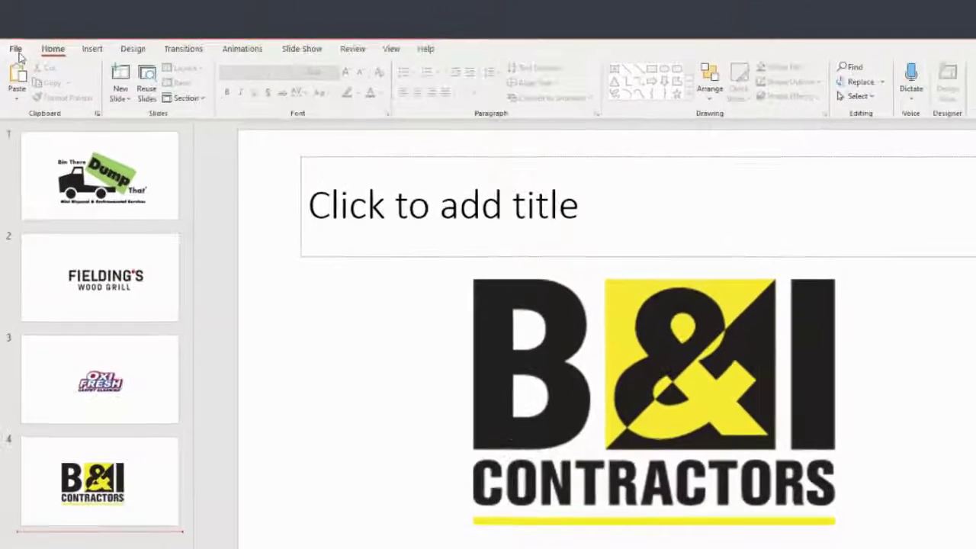
Step: Export the deck as a Medium-quality animated GIF named 'LZ Gif example 2' in Downloads
left_click(12, 39)
left_click(65, 361)
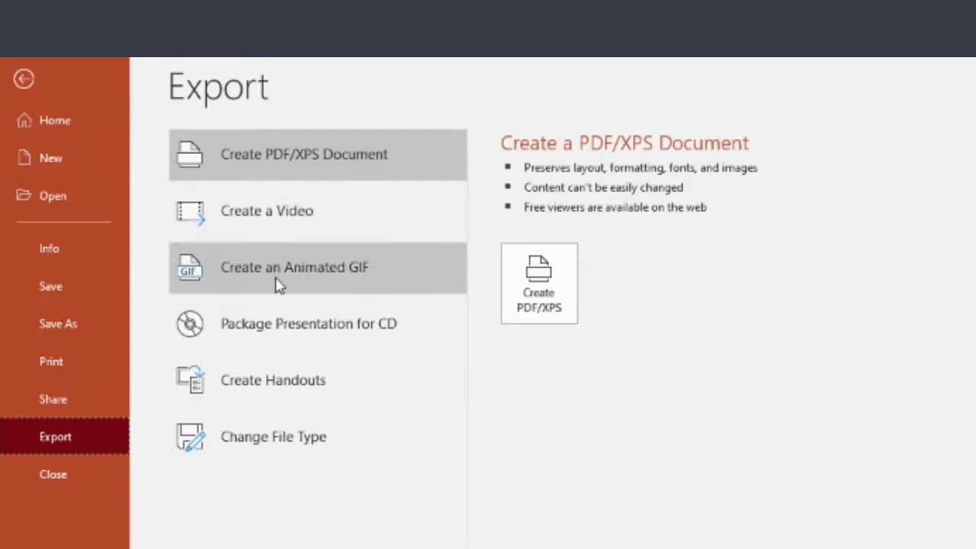
left_click(279, 283)
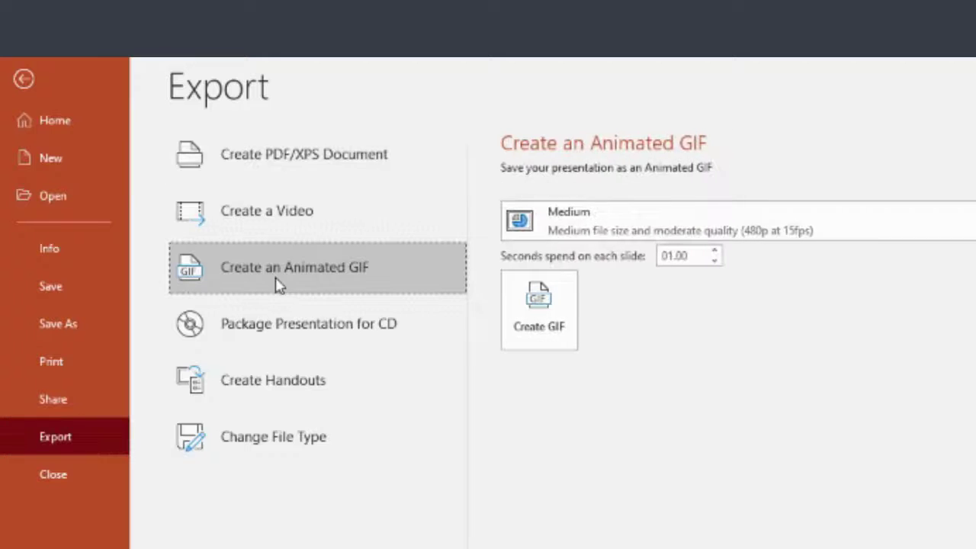
left_click(668, 227)
left_click(667, 219)
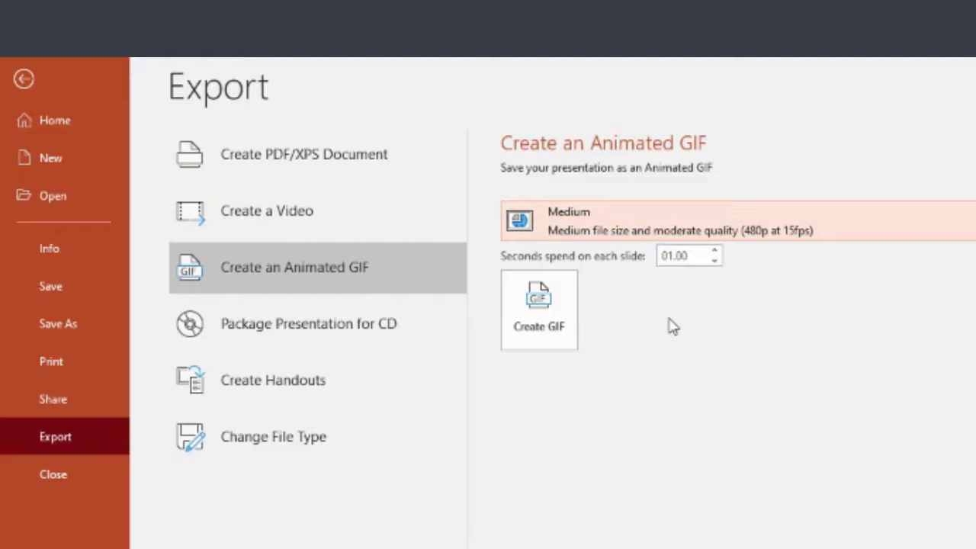
left_click(559, 330)
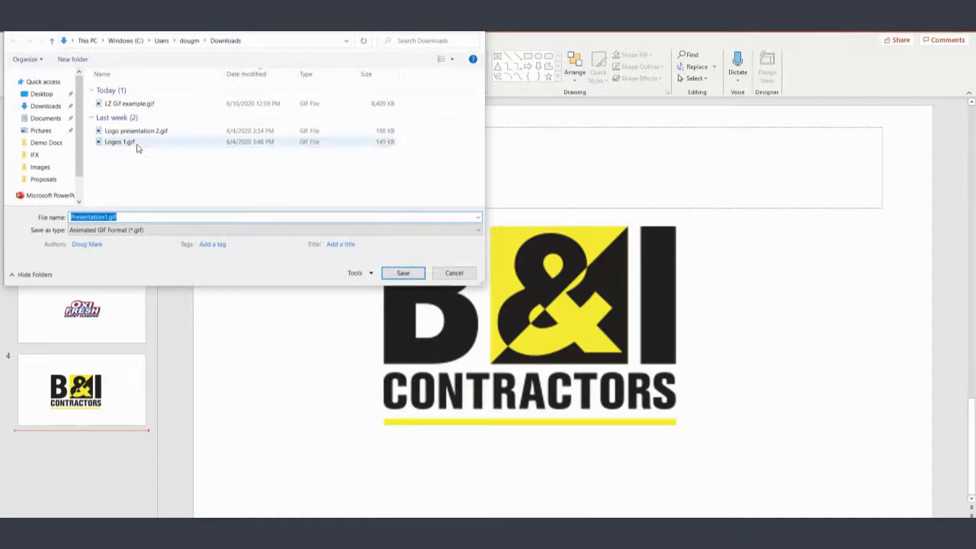
type("LZ G")
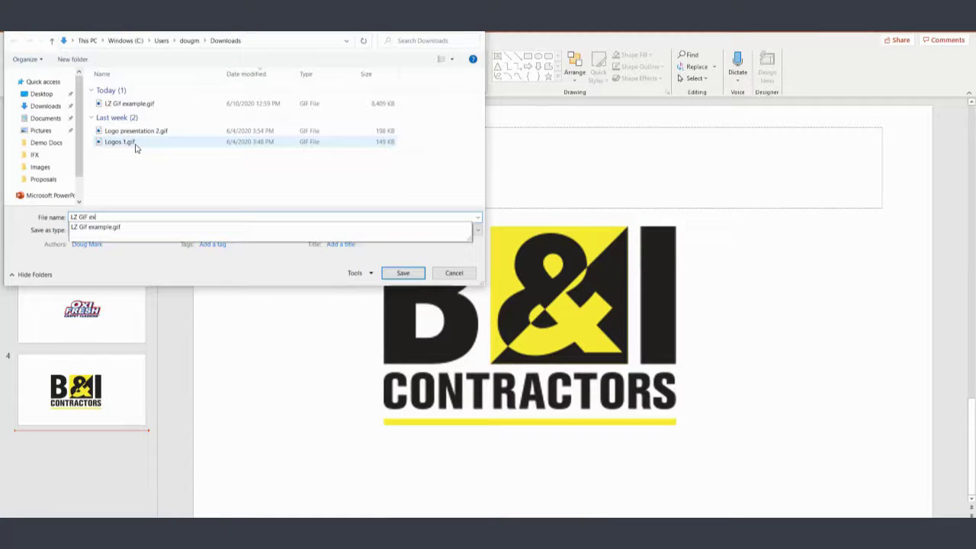
type("if example 2")
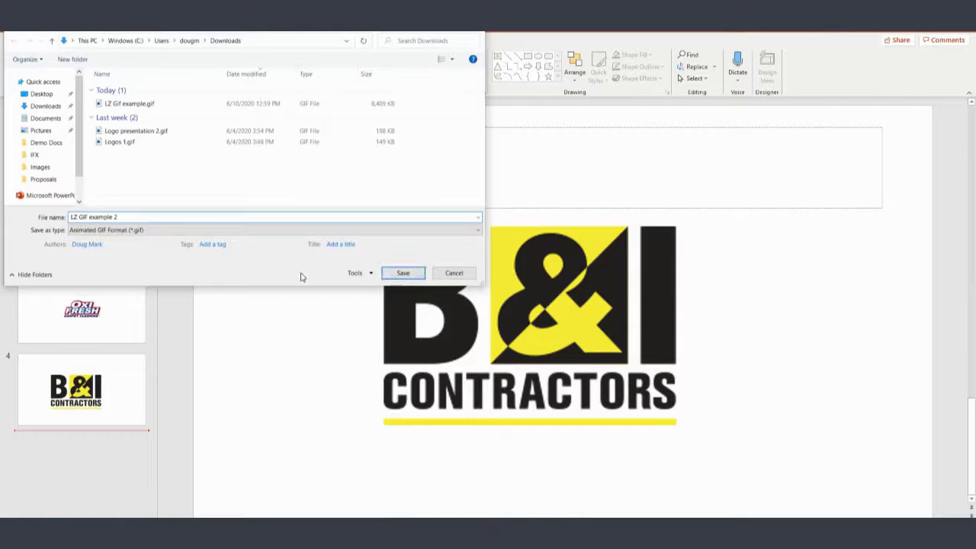
left_click(402, 274)
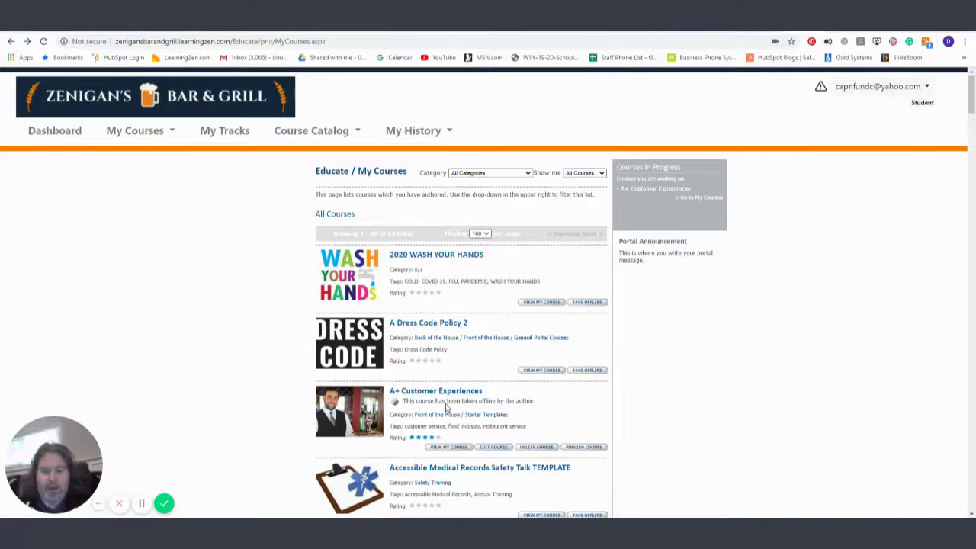
Step: Open chapter 1 'Setting a Good Example' of A+ Customer Experiences and add a blank line after its first paragraph
left_click(496, 448)
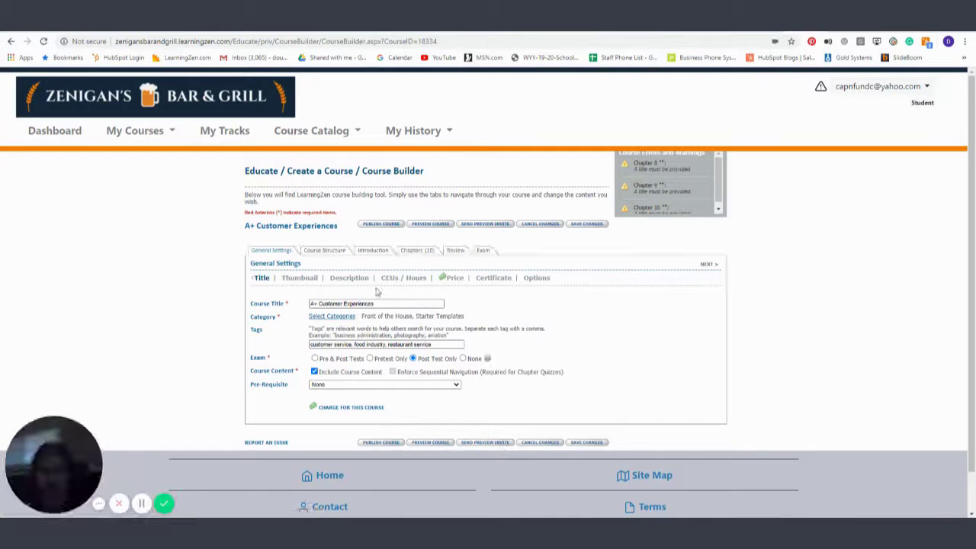
left_click(418, 252)
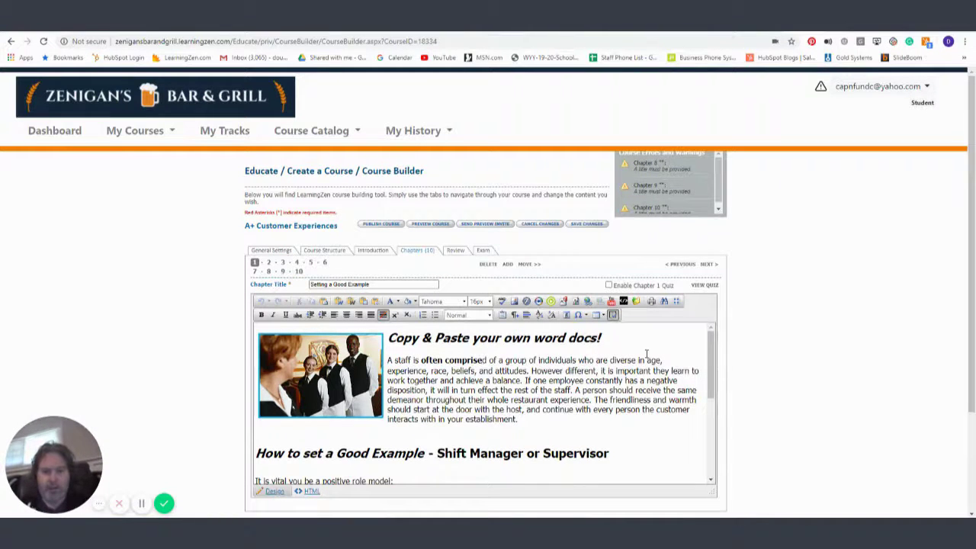
left_click(302, 354)
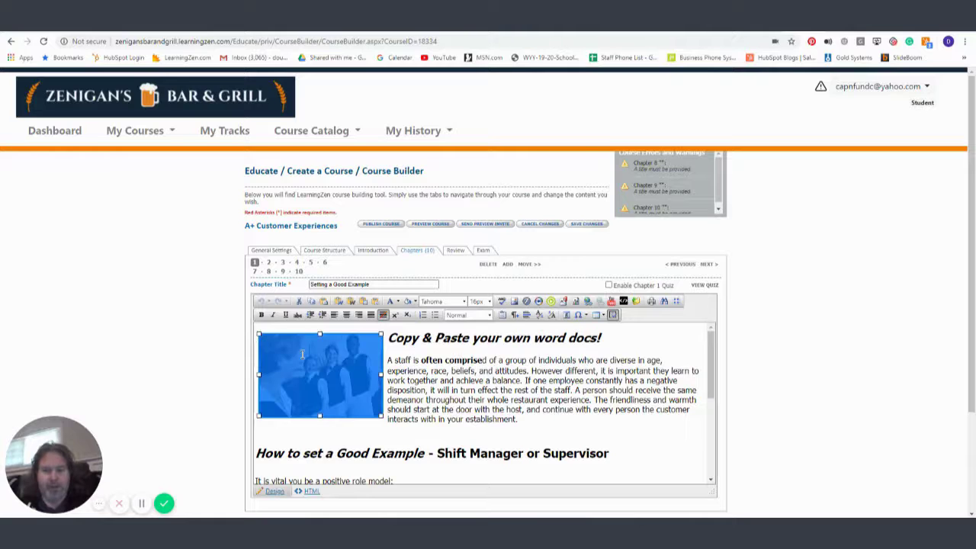
left_click(471, 379)
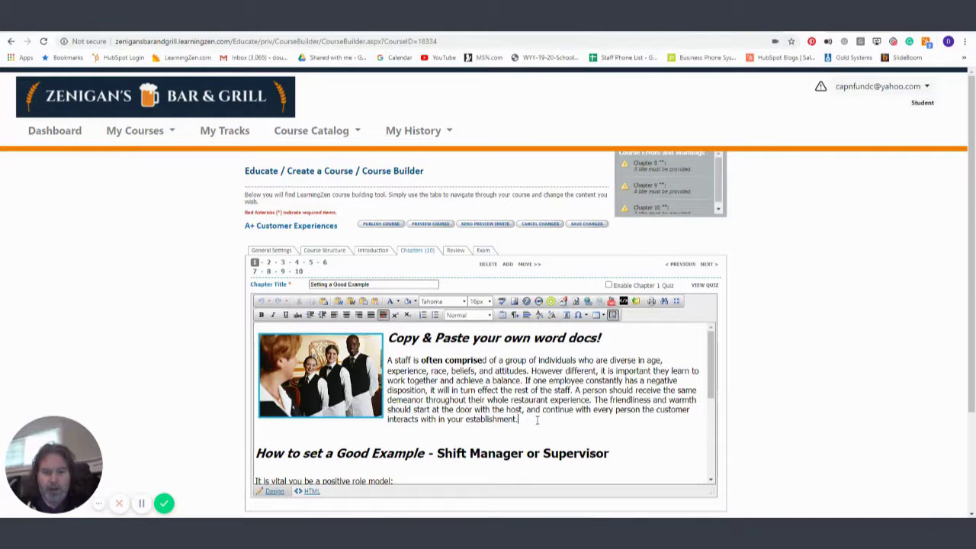
key("Return")
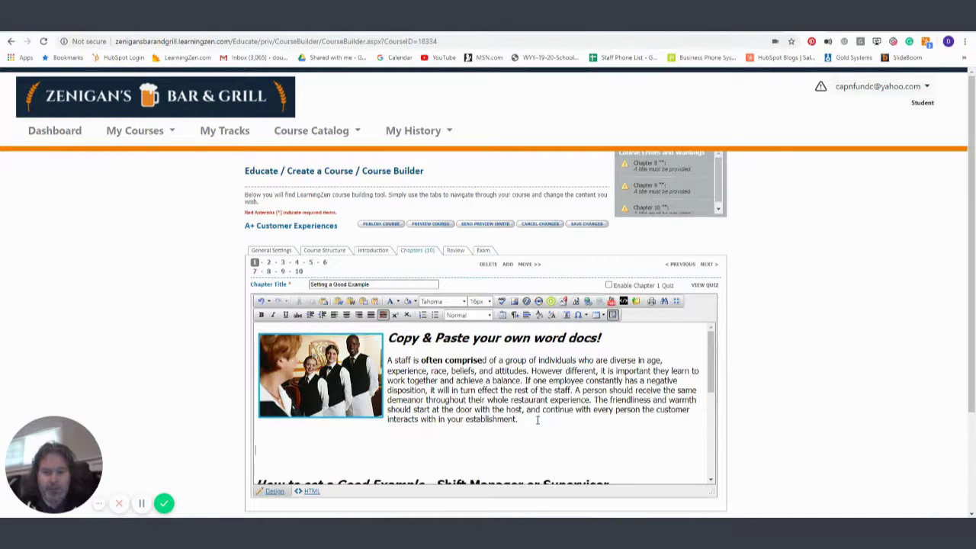
Step: Upload LZ GIF example 2.gif from Downloads into the Image Manager's uploads folder
left_click(515, 303)
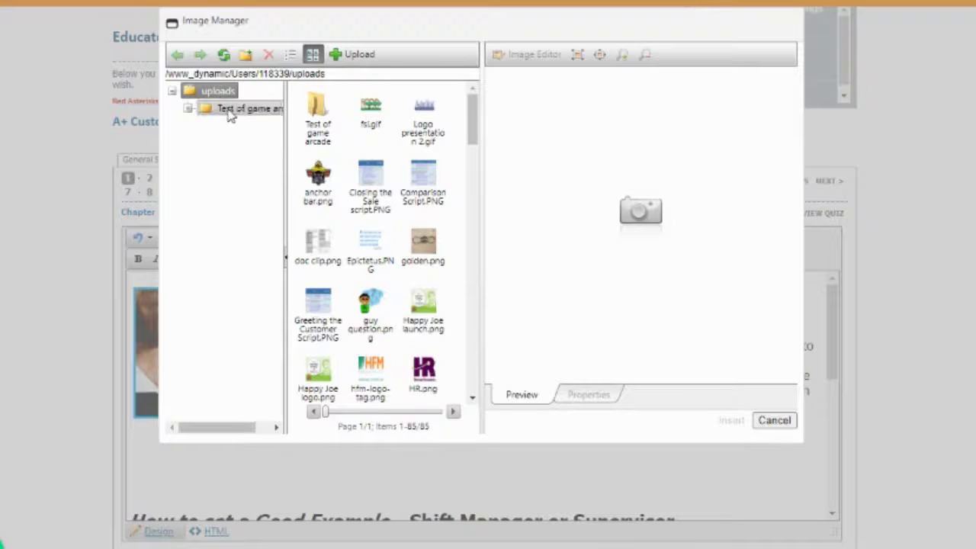
left_click(355, 55)
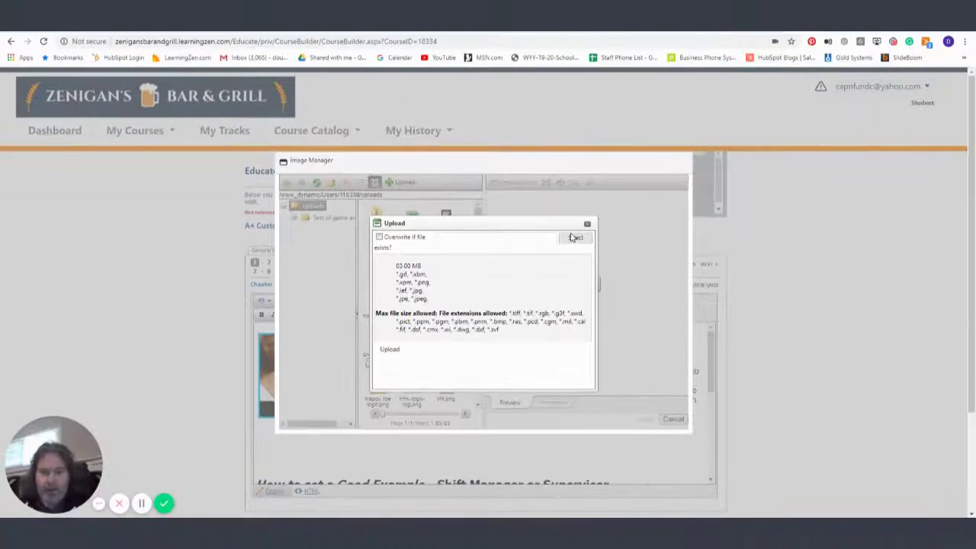
left_click(620, 141)
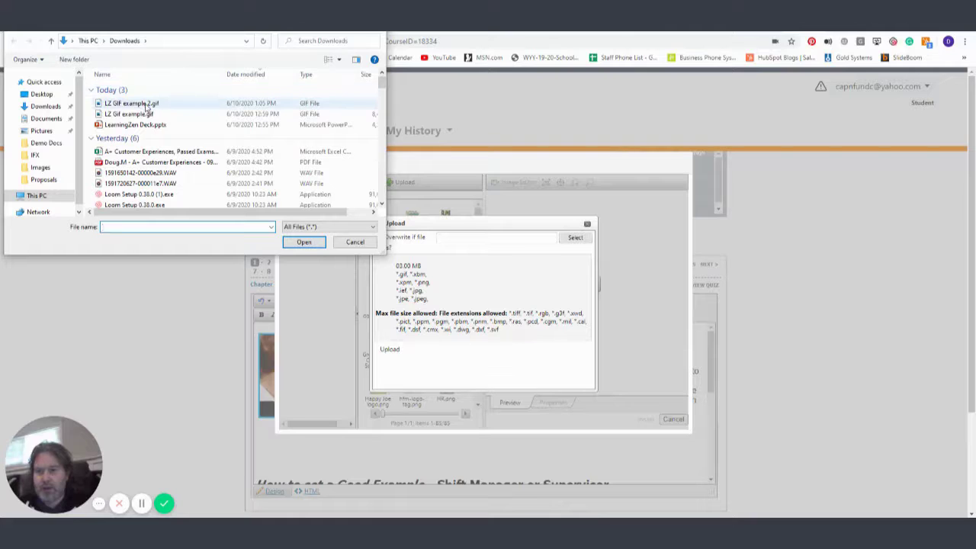
left_click(147, 107)
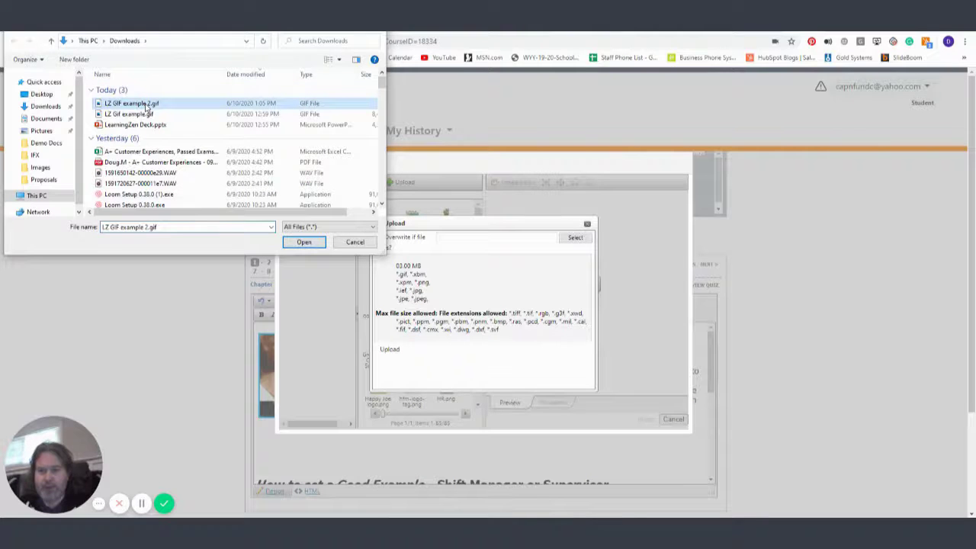
left_click(302, 243)
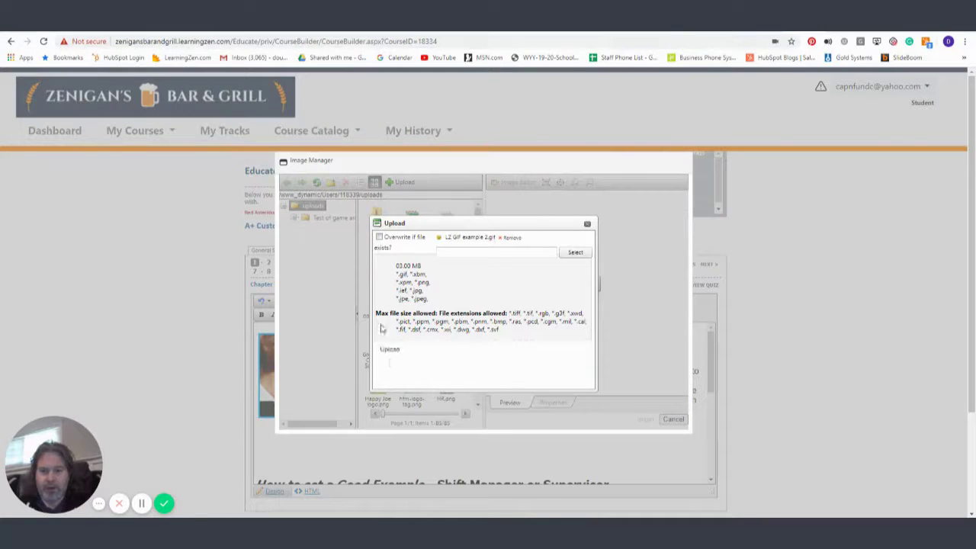
left_click(394, 353)
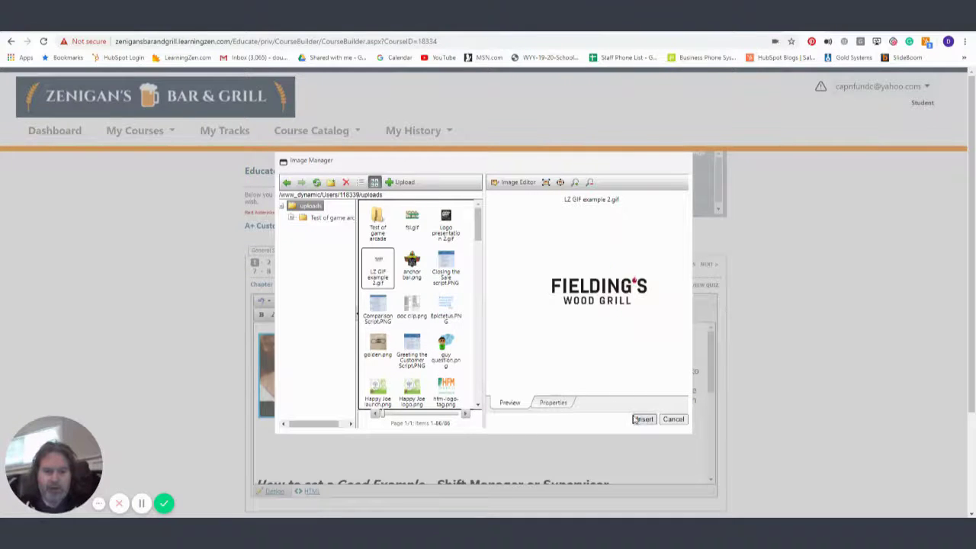
Step: Insert LZ GIF example 2.gif below the opening paragraph and scroll down to watch it animate
left_click(644, 418)
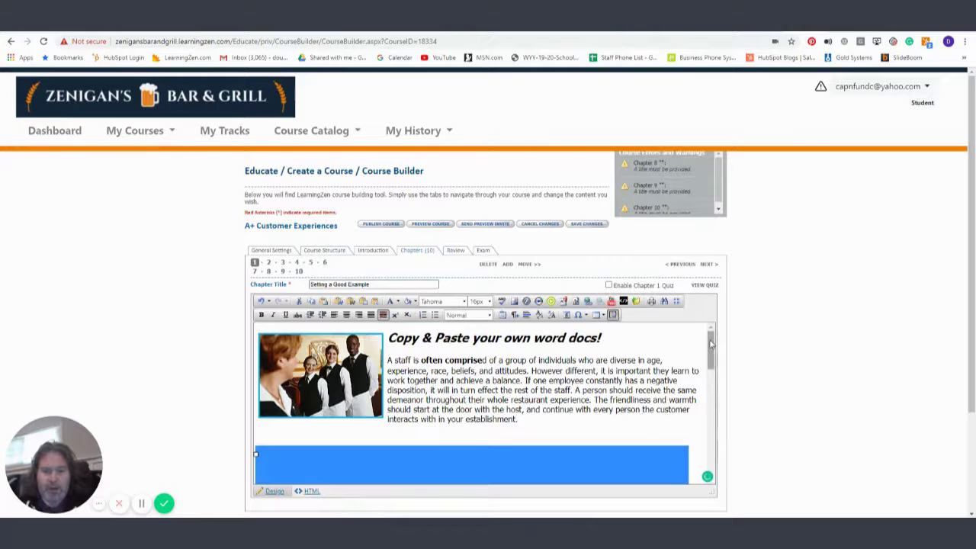
scroll(639, 336, "down", 3)
left_click(639, 335)
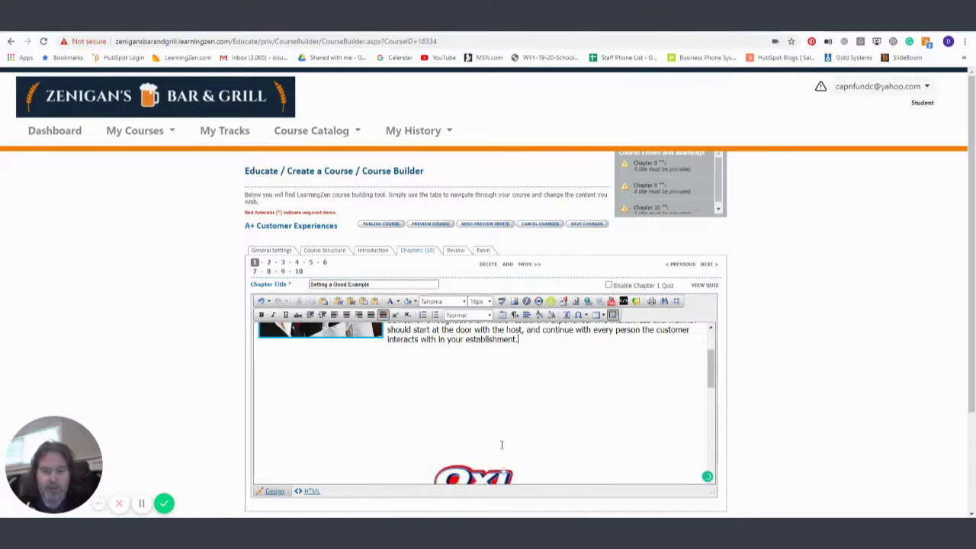
scroll(710, 385, "down", 2)
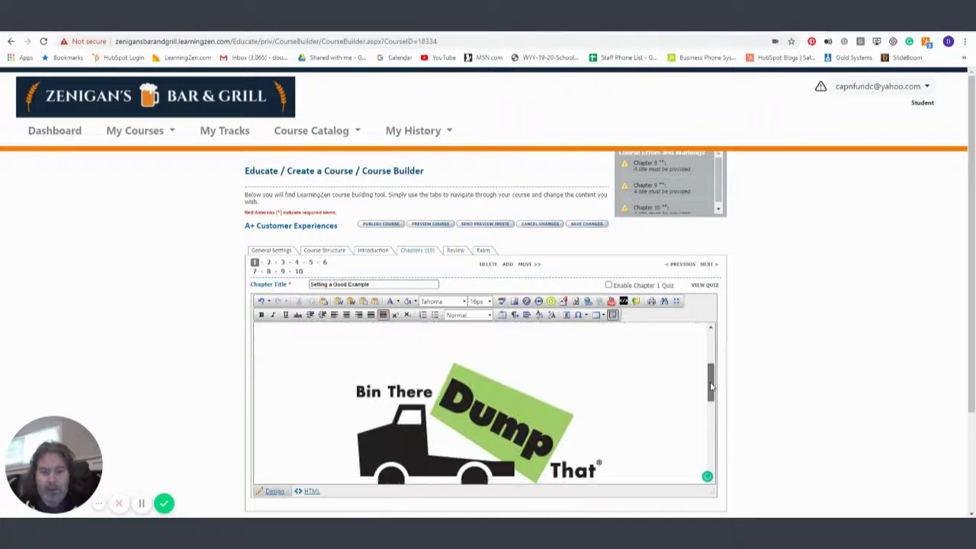